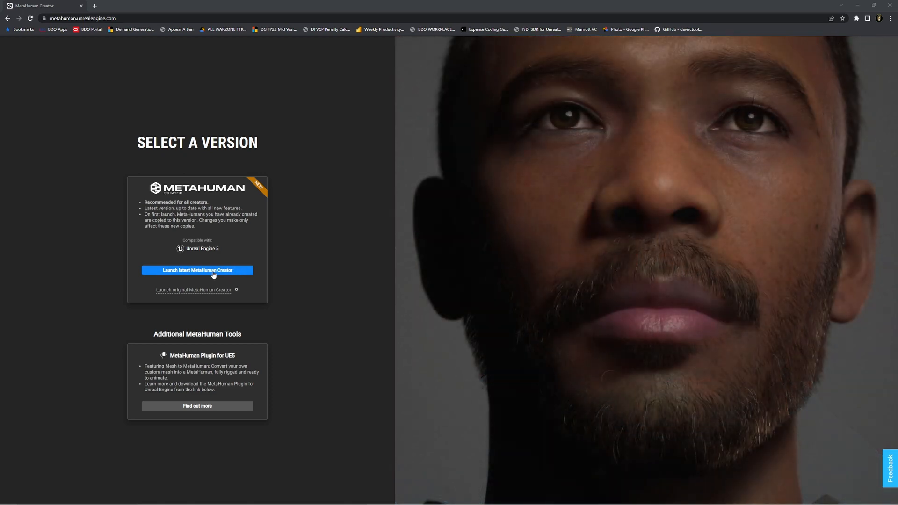
- Launch the latest MetaHuman Creator and create a new character from the Cooper preset
{"action": "left_click", "coordinate": [215, 274]}
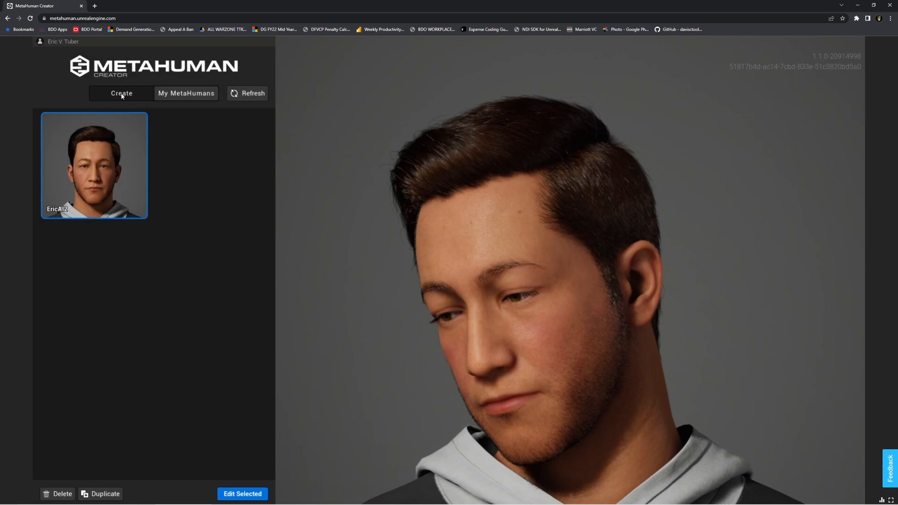
{"action": "left_click", "coordinate": [122, 94]}
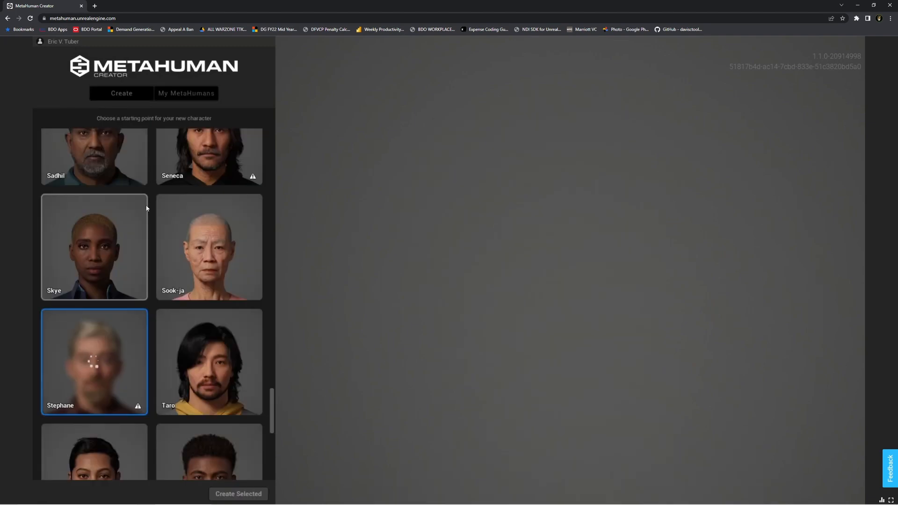
{"action": "scroll", "coordinate": [162, 256], "scroll_direction": "up", "scroll_amount": 3}
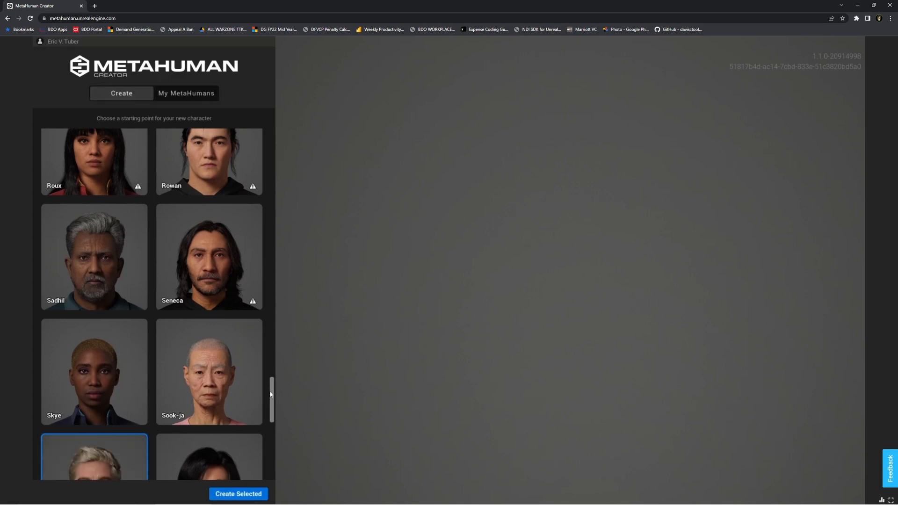
{"action": "mouse_move", "coordinate": [252, 230]}
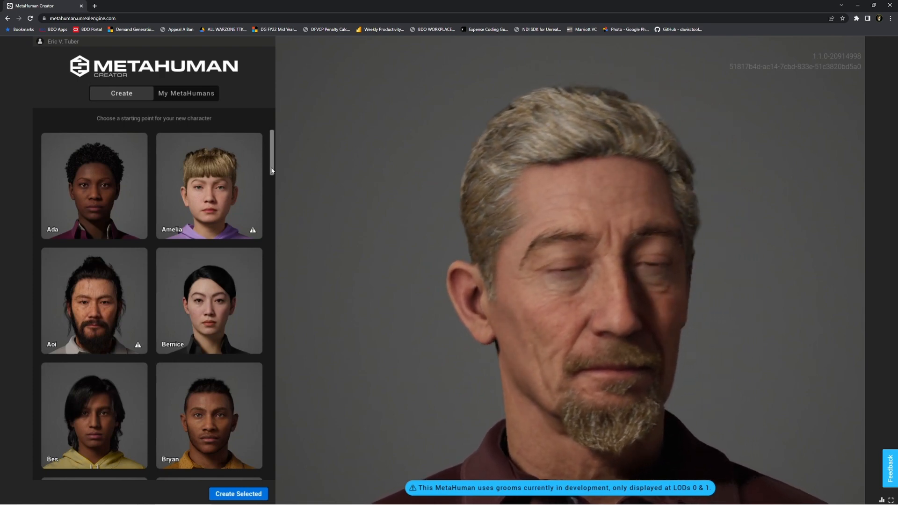
{"action": "scroll", "coordinate": [270, 174], "scroll_direction": "down", "scroll_amount": 5}
{"action": "mouse_move", "coordinate": [250, 414]}
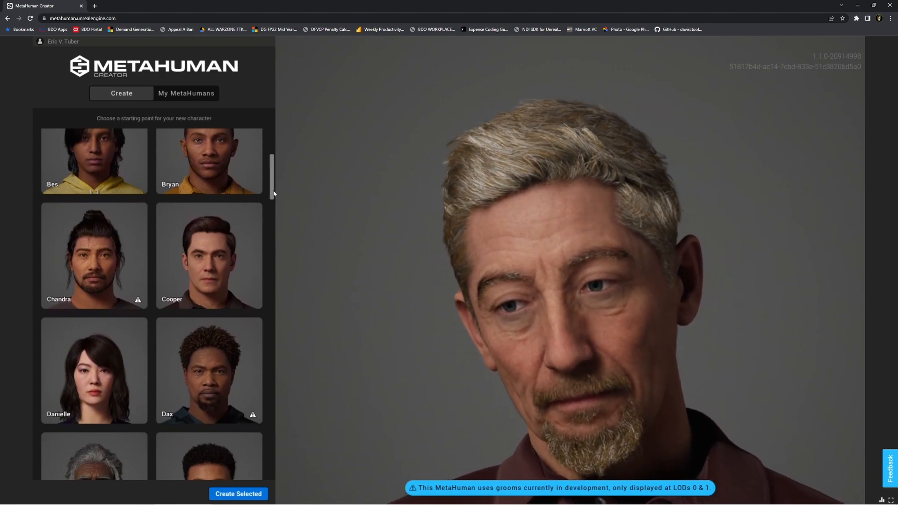
{"action": "left_click_drag", "start_coordinate": [273, 193], "coordinate": [274, 165]}
{"action": "left_click", "coordinate": [221, 252]}
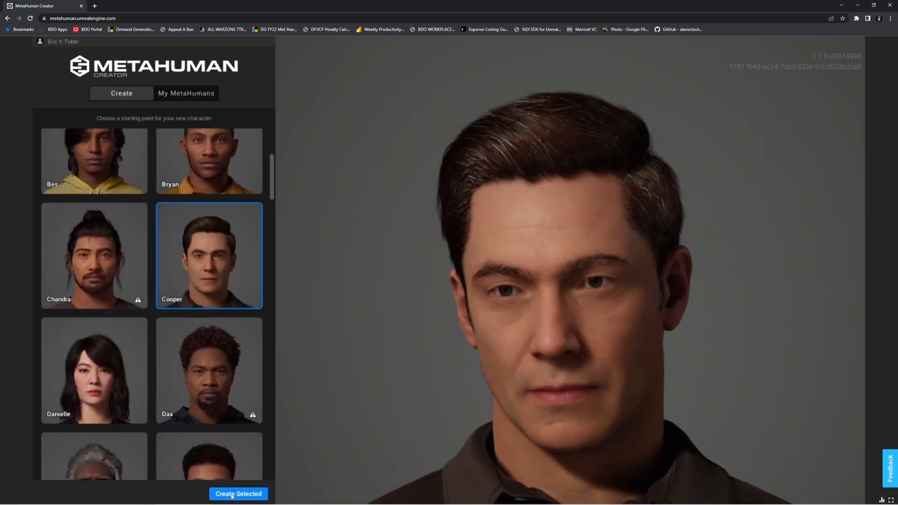
{"action": "left_click", "coordinate": [241, 494]}
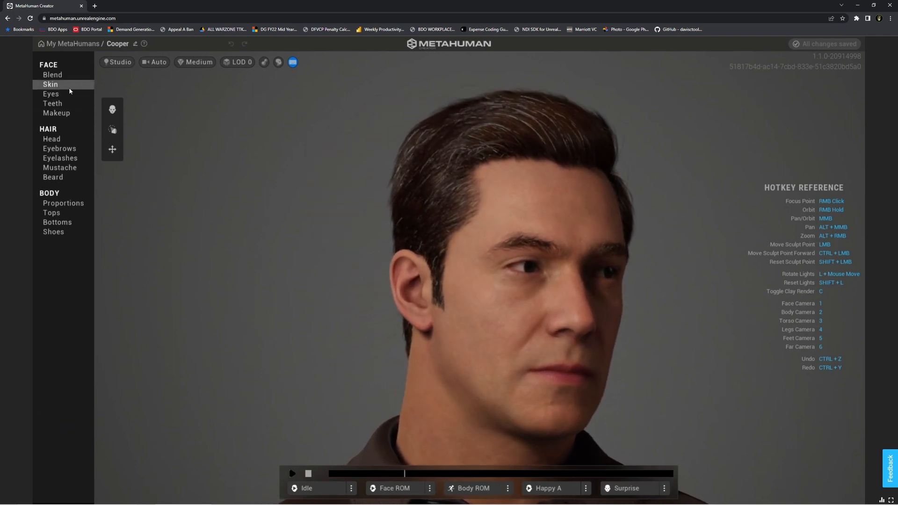
- Look through the face blend options and the skin, freckles and accents settings
{"action": "left_click", "coordinate": [53, 75]}
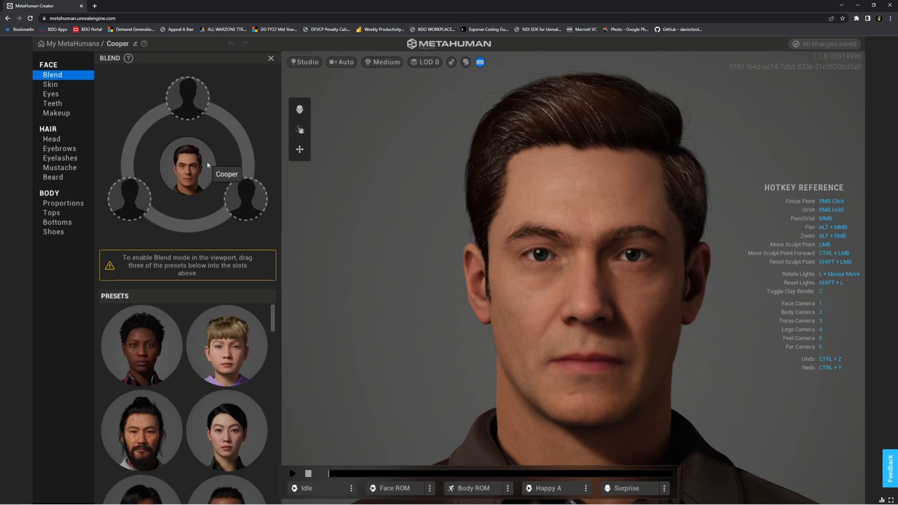
{"action": "left_click", "coordinate": [54, 89]}
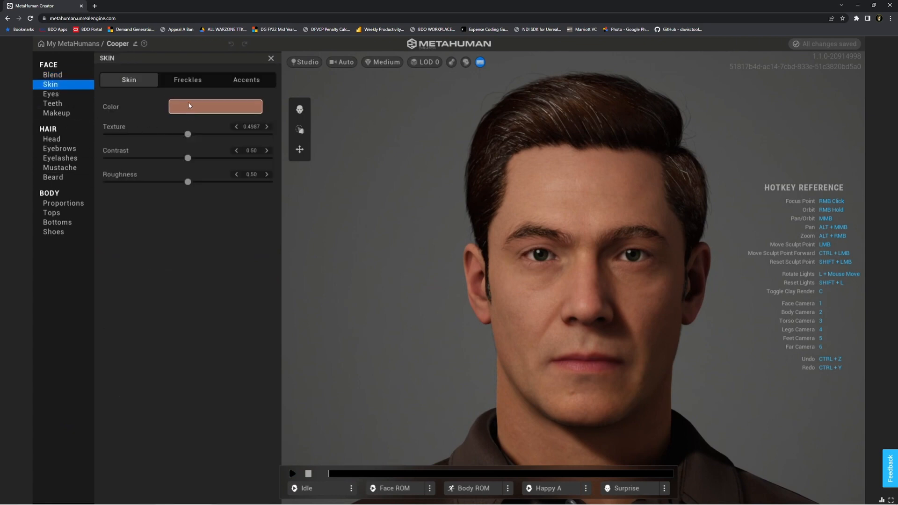
{"action": "left_click", "coordinate": [187, 85]}
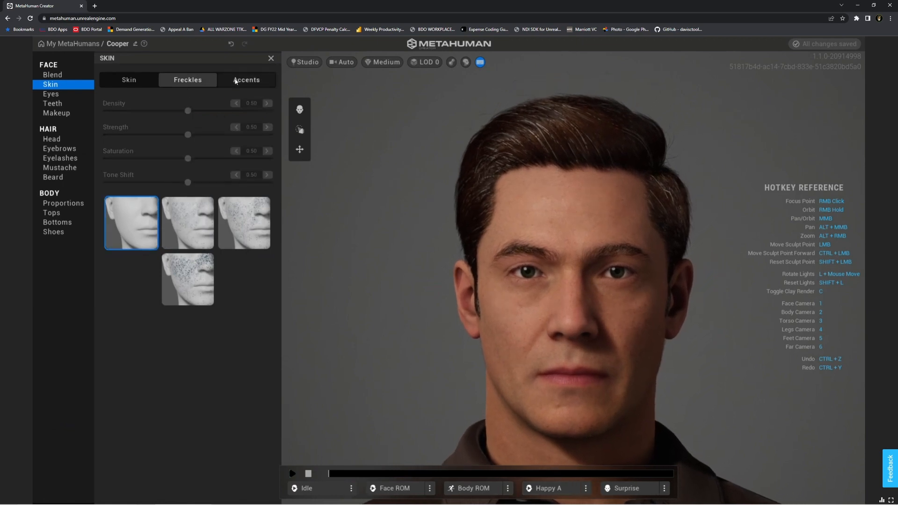
{"action": "left_click", "coordinate": [234, 83]}
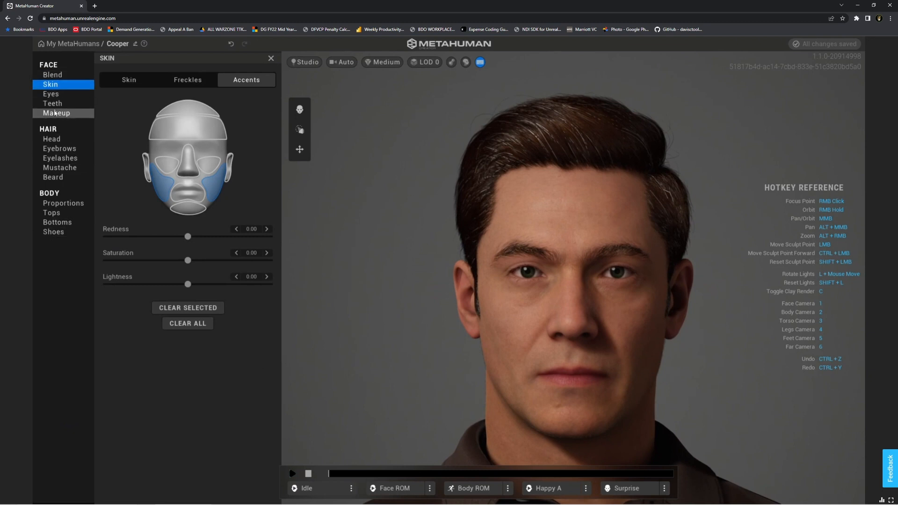
- Apply eye Preset 003 to the character and open the iris settings
{"action": "left_click", "coordinate": [52, 94]}
{"action": "left_click", "coordinate": [228, 136]}
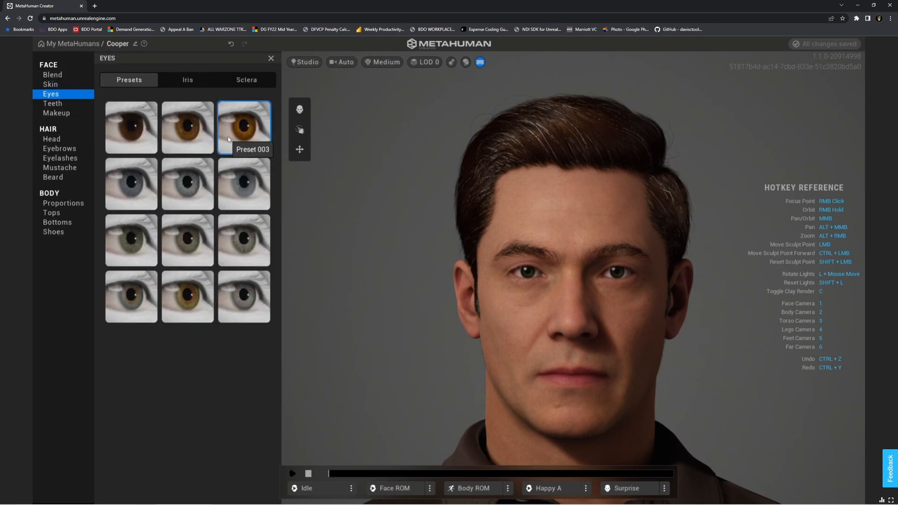
{"action": "left_click", "coordinate": [180, 82]}
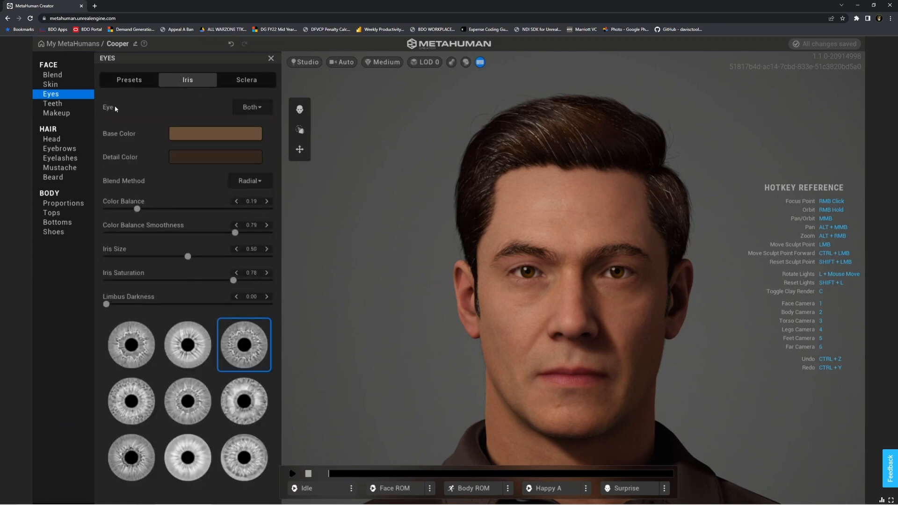
- Whiten the character's teeth by setting the tooth color to U 0.07 and V 1.00
{"action": "left_click", "coordinate": [70, 106]}
{"action": "left_click", "coordinate": [198, 276]}
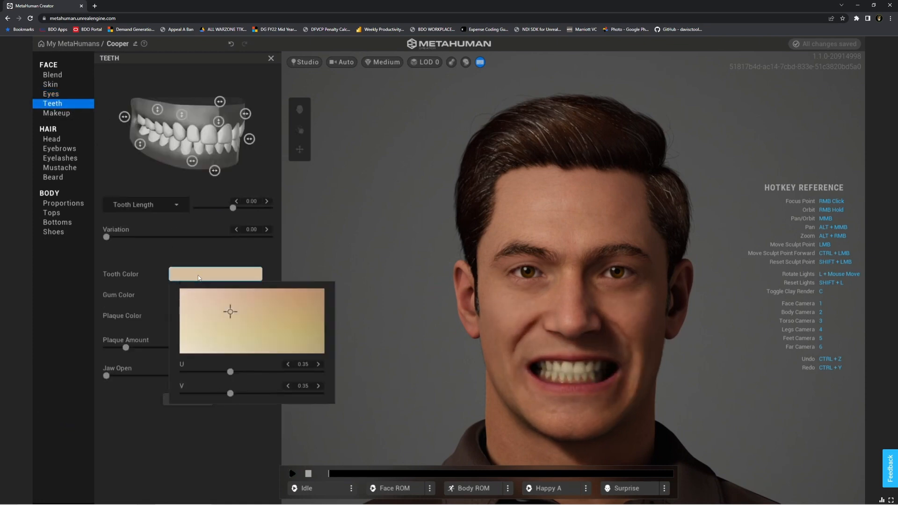
{"action": "left_click_drag", "start_coordinate": [231, 314], "coordinate": [188, 365]}
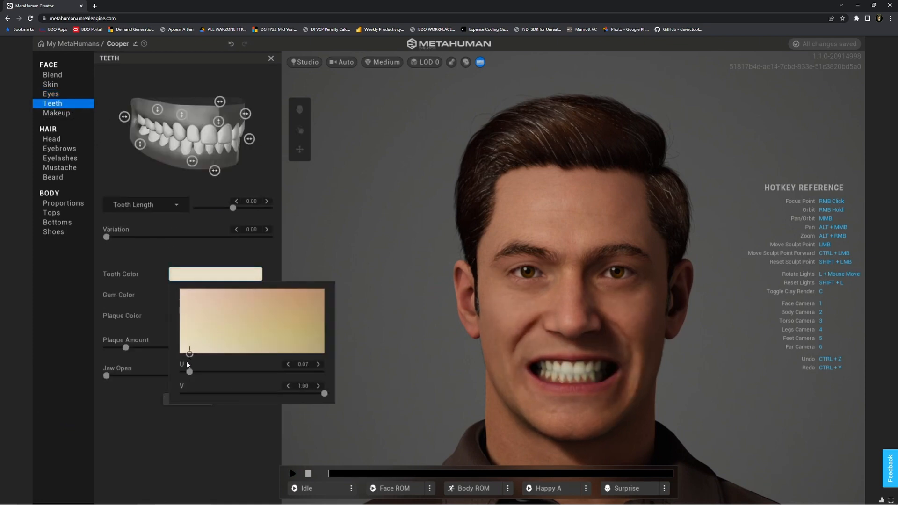
- Change the eyebrows to the first style in the second row and the eyelashes to the third style in the first row
{"action": "left_click", "coordinate": [53, 139]}
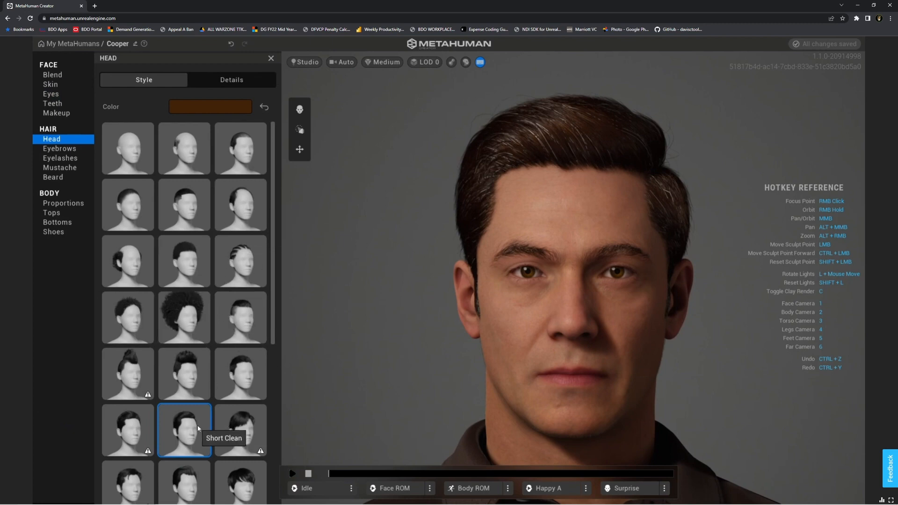
{"action": "left_click", "coordinate": [64, 152]}
{"action": "left_click", "coordinate": [238, 154]}
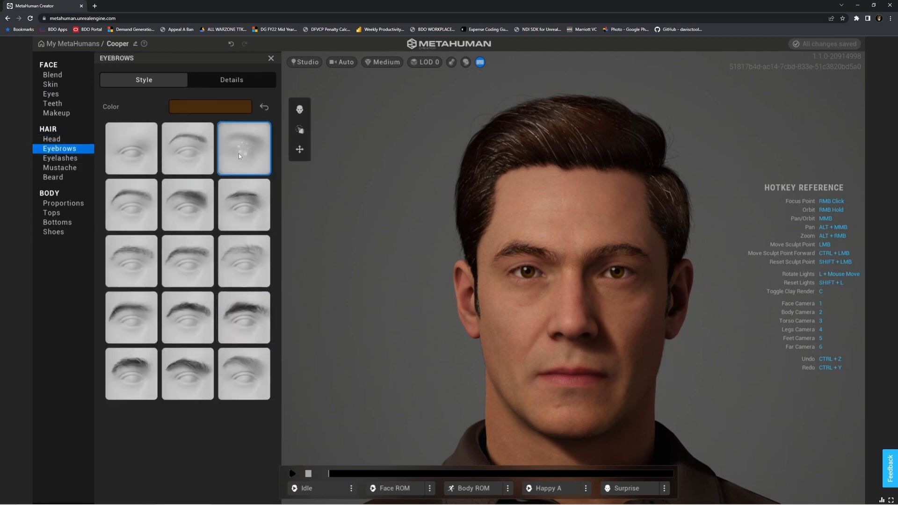
{"action": "left_click", "coordinate": [134, 214]}
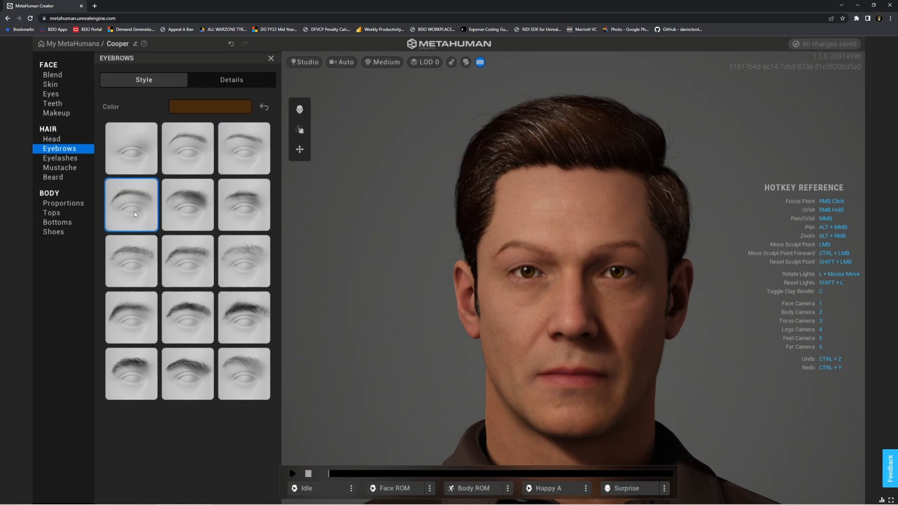
{"action": "left_click", "coordinate": [65, 161]}
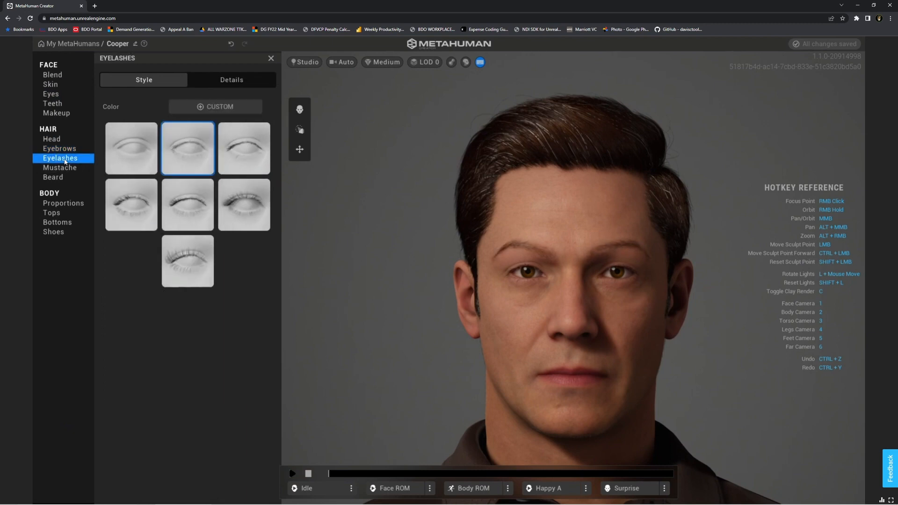
{"action": "left_click", "coordinate": [238, 155]}
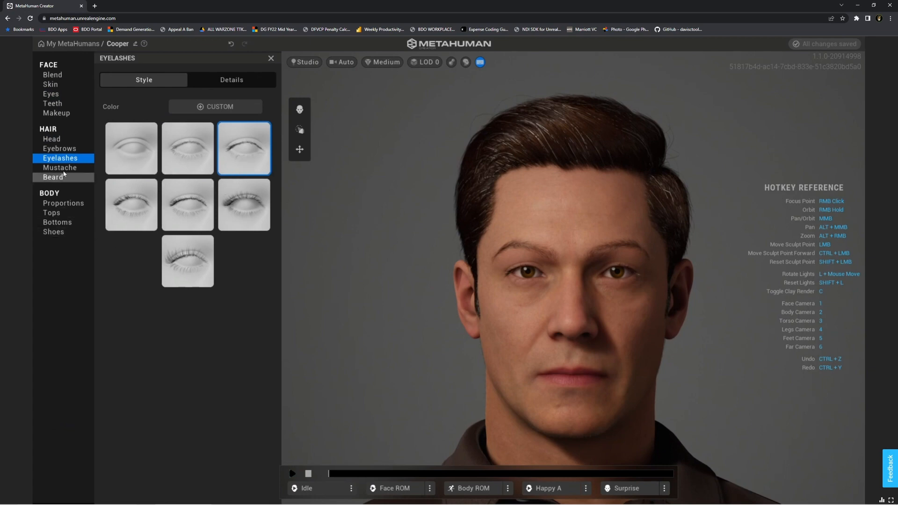
- Try two mustache styles on the character, including Medium Curly Mustache, and remove the mustache again
{"action": "left_click", "coordinate": [192, 162]}
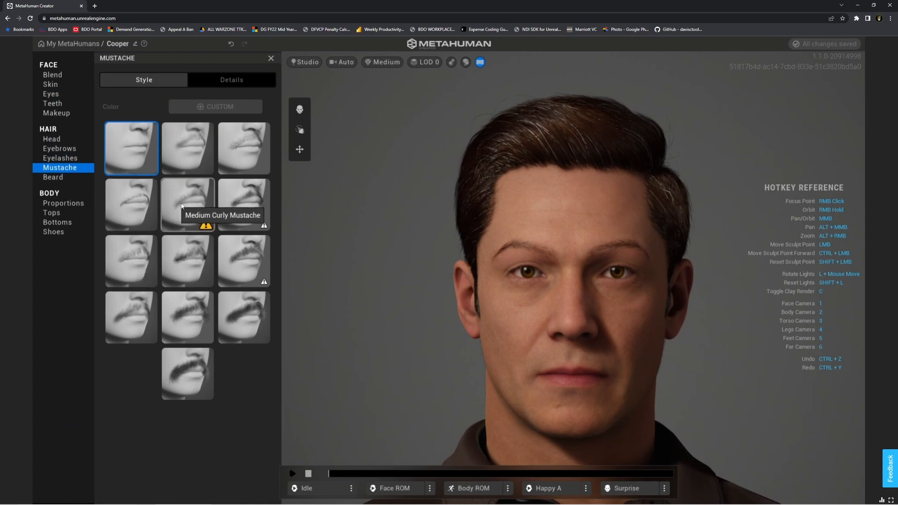
{"action": "mouse_move", "coordinate": [206, 227]}
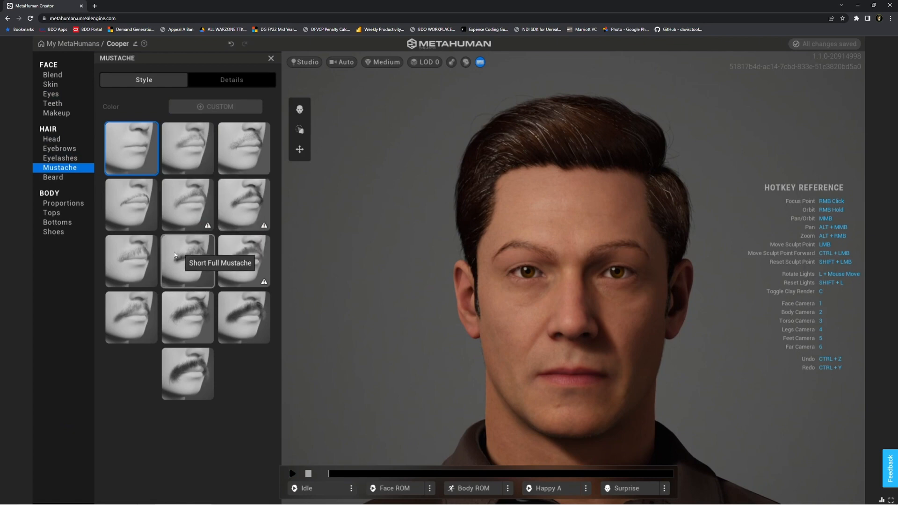
{"action": "left_click", "coordinate": [138, 254]}
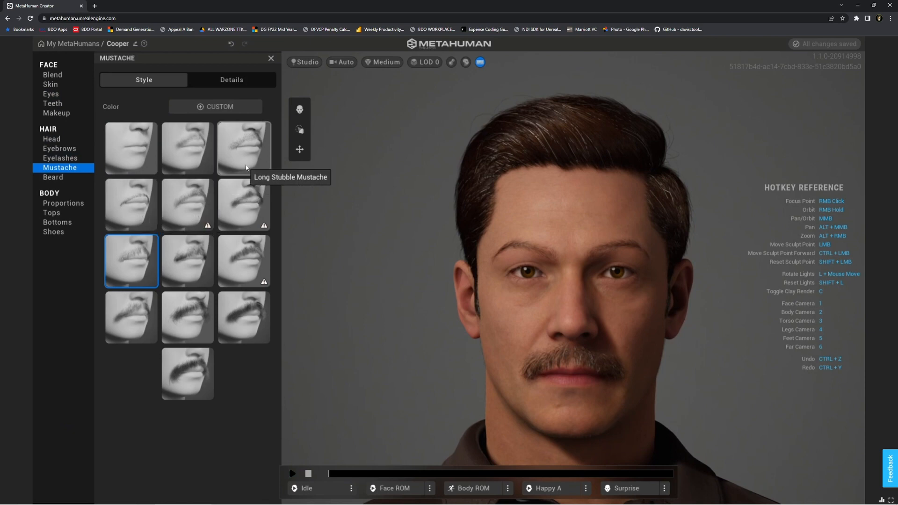
{"action": "left_click", "coordinate": [180, 209]}
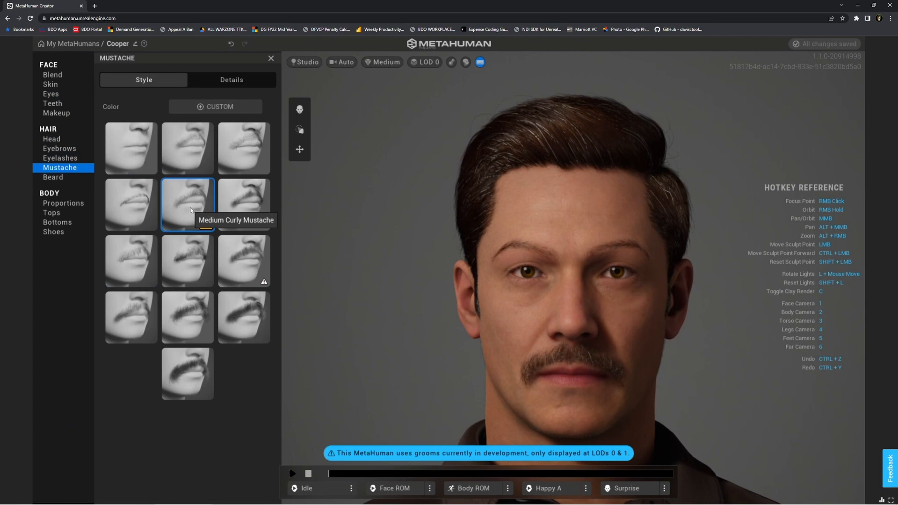
{"action": "left_click", "coordinate": [58, 179]}
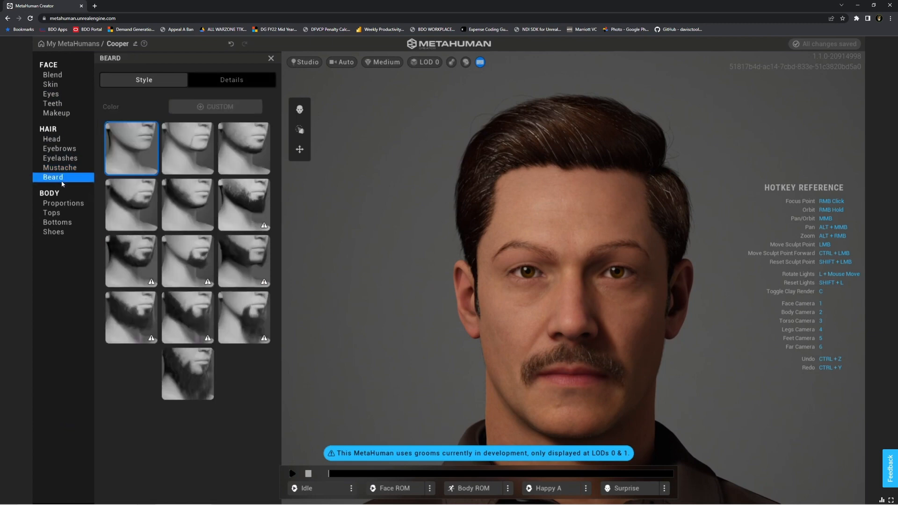
{"action": "left_click", "coordinate": [60, 167]}
{"action": "left_click", "coordinate": [134, 149]}
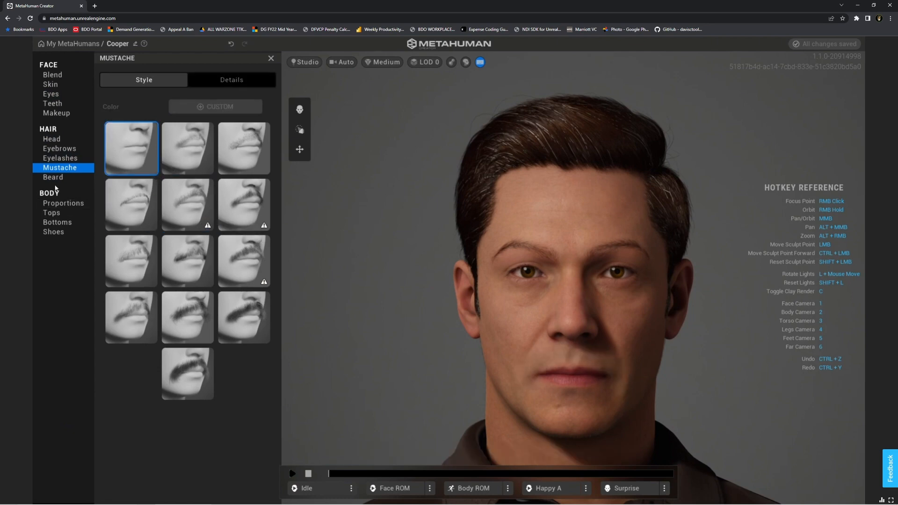
- Try the Chin Strap Goatee beard on the character and set the beard back to None
{"action": "left_click", "coordinate": [54, 178]}
{"action": "left_click", "coordinate": [129, 210]}
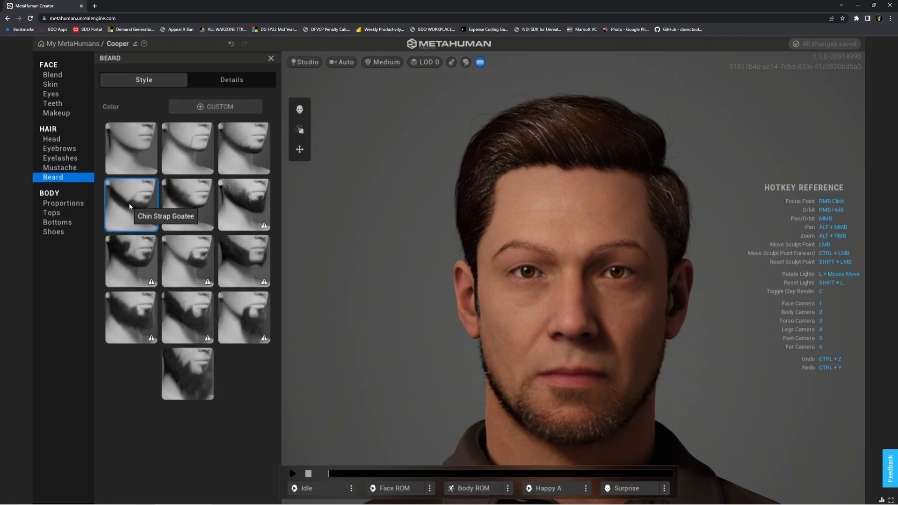
{"action": "left_click", "coordinate": [131, 148]}
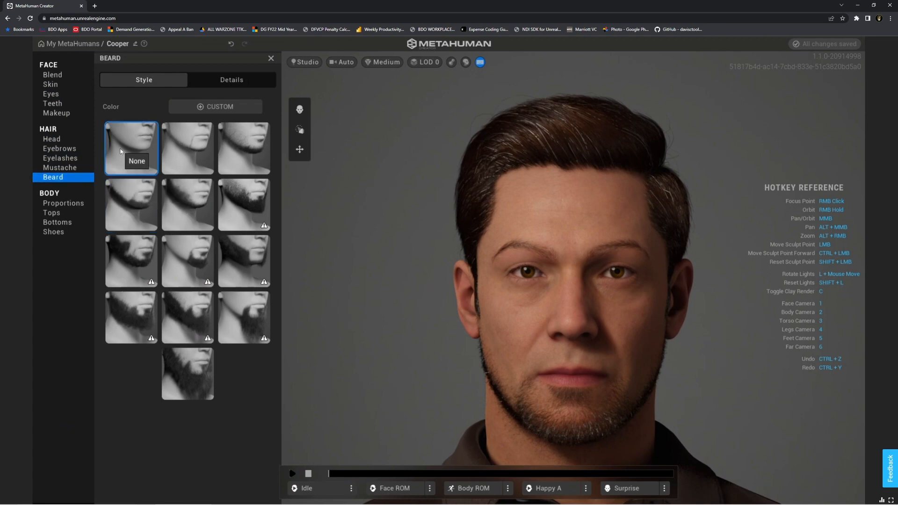
- Dress the character in the Sweater top and set its primary color to near-white, hex FFF5F5
{"action": "left_click", "coordinate": [63, 203]}
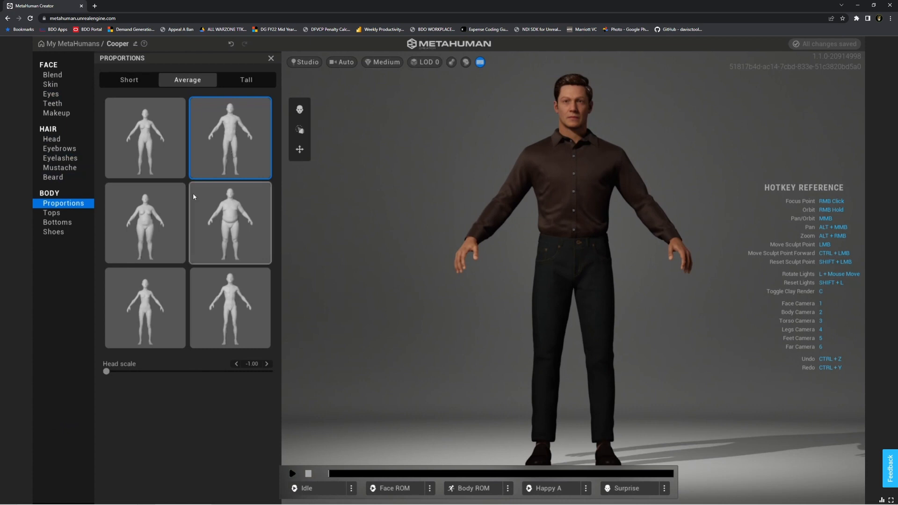
{"action": "left_click", "coordinate": [53, 214]}
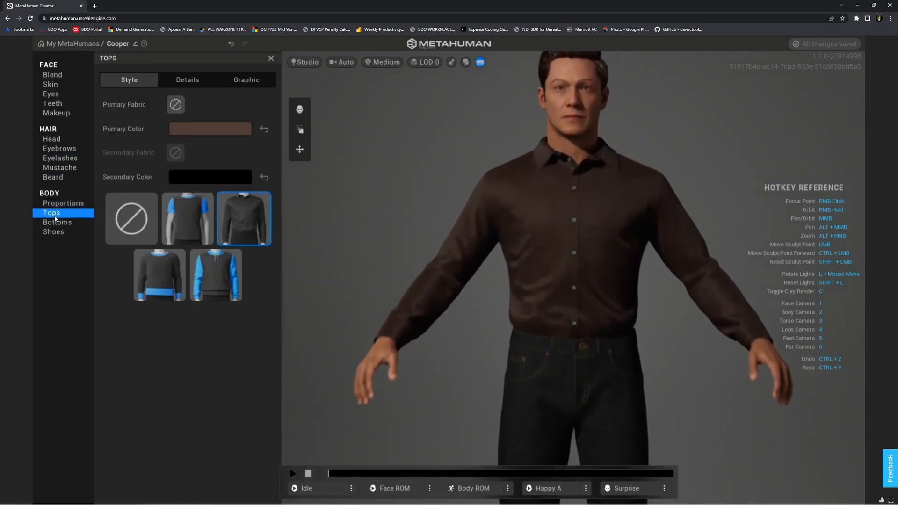
{"action": "left_click", "coordinate": [178, 277]}
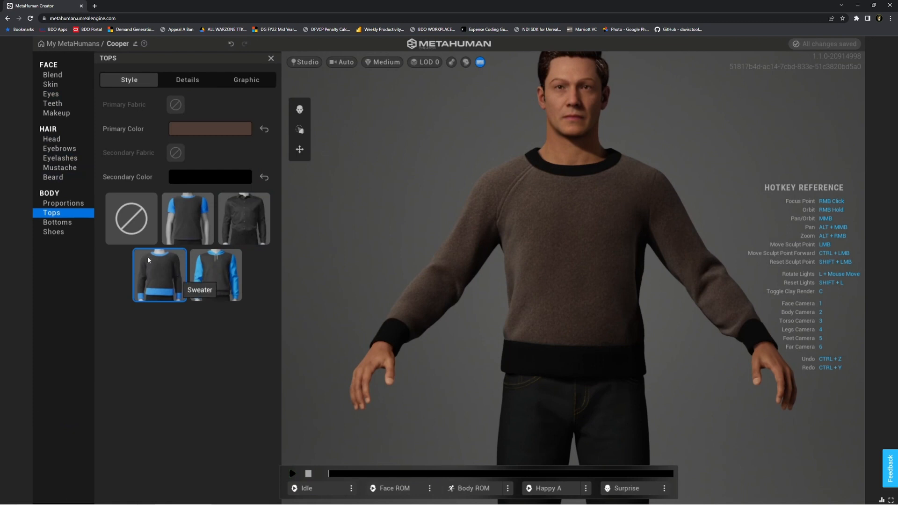
{"action": "left_click", "coordinate": [201, 131]}
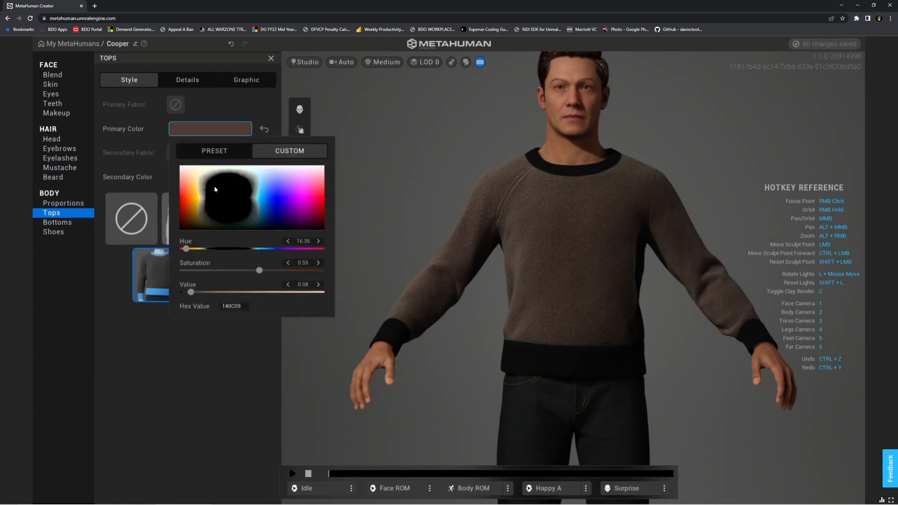
{"action": "mouse_move", "coordinate": [215, 189]}
{"action": "left_mouse_down"}
{"action": "mouse_move", "coordinate": [228, 169]}
{"action": "mouse_move", "coordinate": [323, 169]}
{"action": "left_mouse_up"}
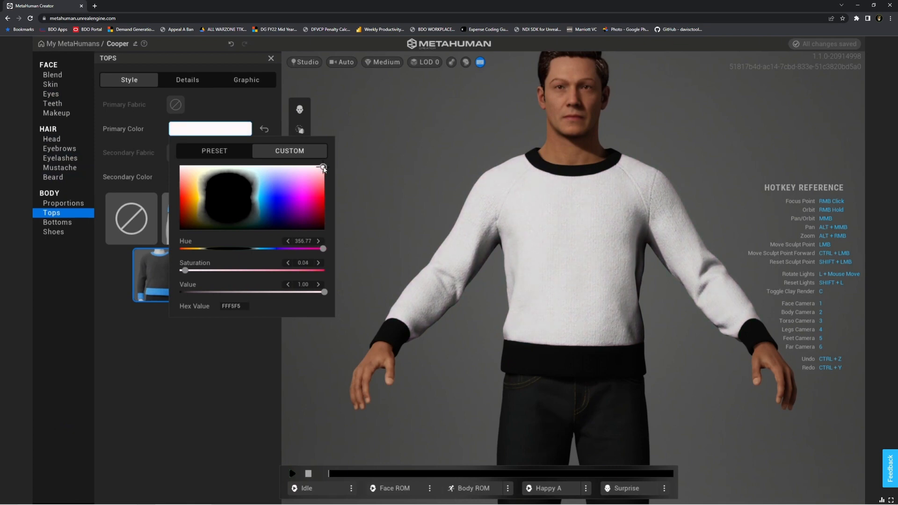
- Change the character's bottoms to the long trousers, the first style in the last row
{"action": "left_click", "coordinate": [72, 225]}
{"action": "left_click", "coordinate": [72, 225]}
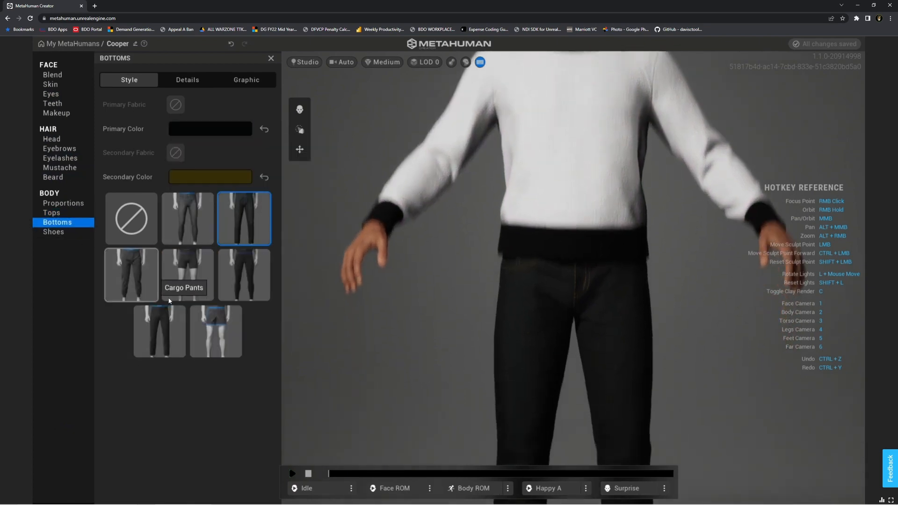
{"action": "left_click", "coordinate": [171, 328]}
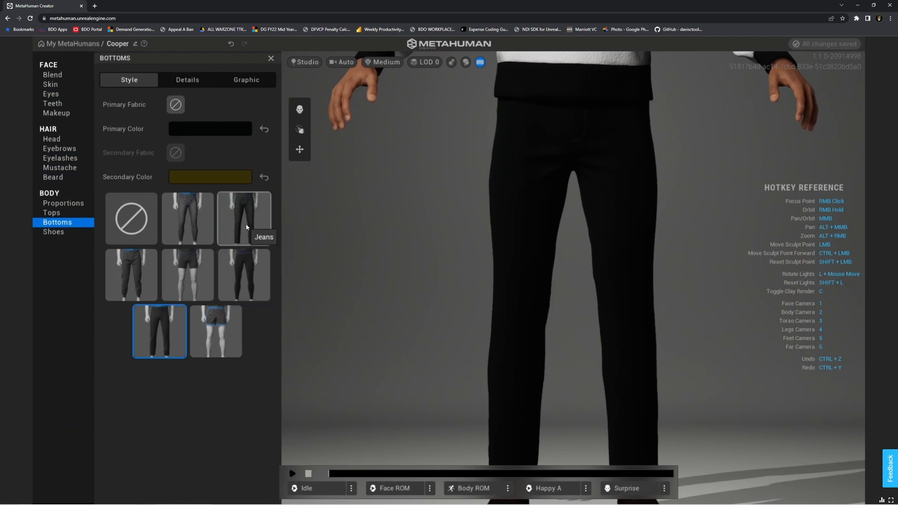
- Change the character's bottoms to Jeans and the shoes to the dark sneakers, the first style in the second row
{"action": "left_click", "coordinate": [253, 271]}
{"action": "left_click", "coordinate": [256, 219]}
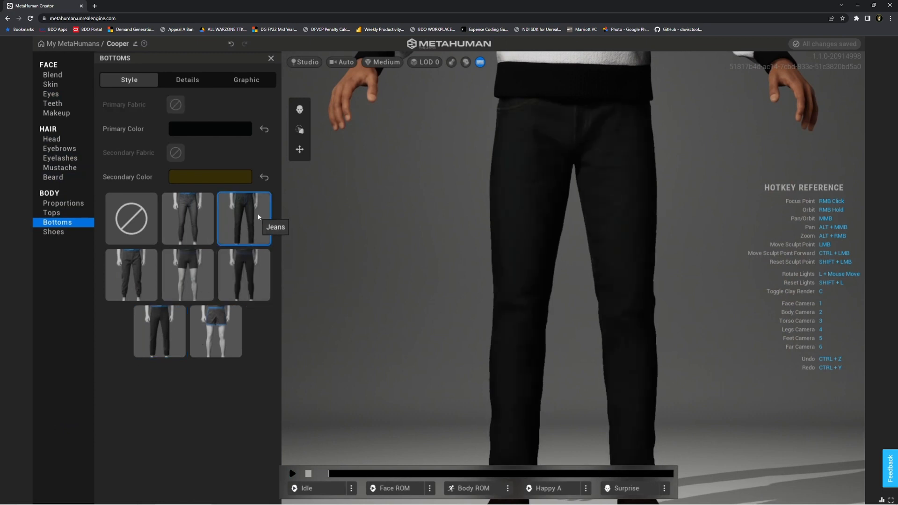
{"action": "left_click", "coordinate": [53, 231]}
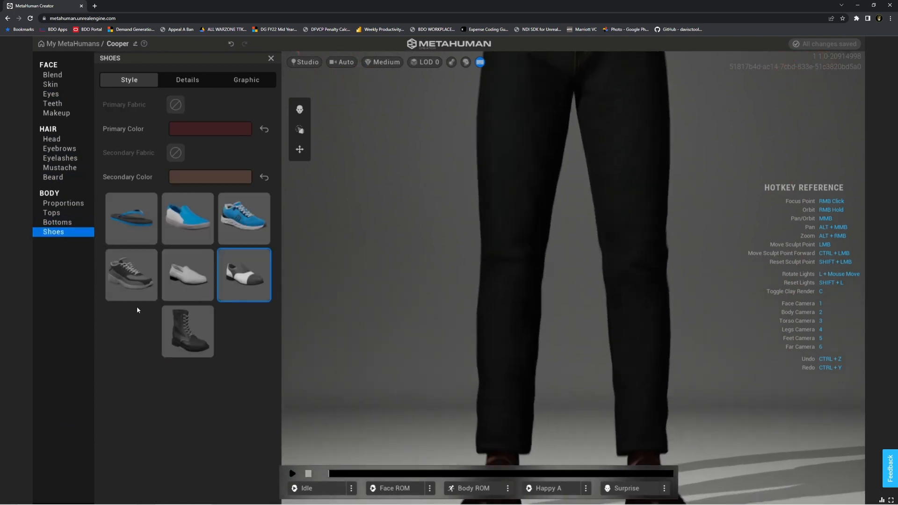
{"action": "left_click", "coordinate": [129, 273]}
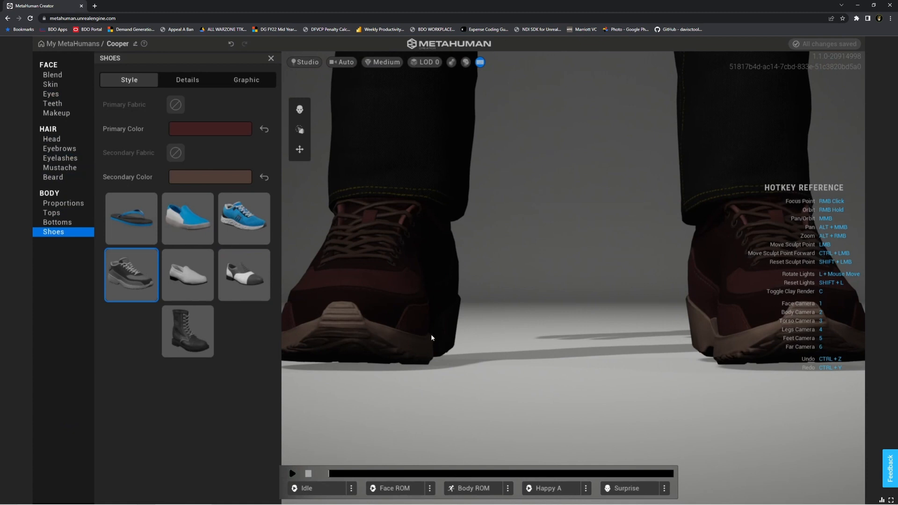
- Preview the finished character with the Body ROM, Face ROM and Happy A animations
{"action": "left_click", "coordinate": [486, 492]}
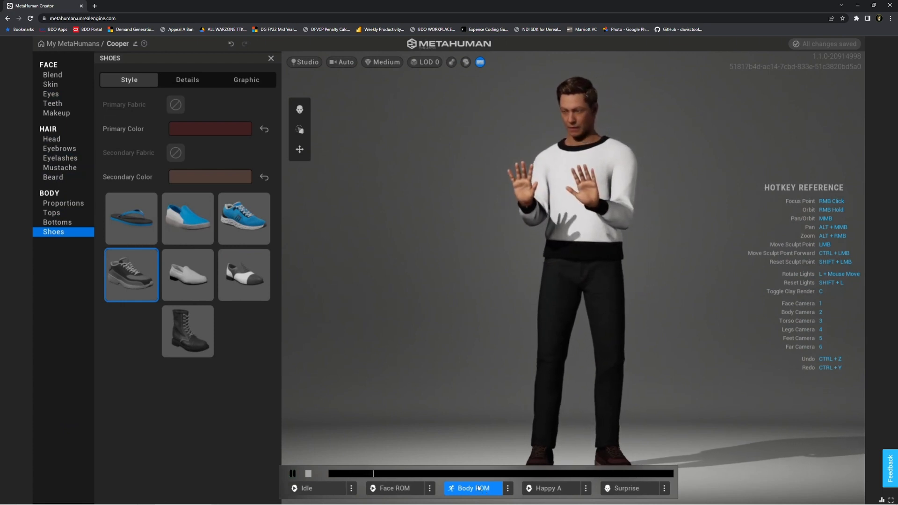
{"action": "left_click", "coordinate": [405, 487]}
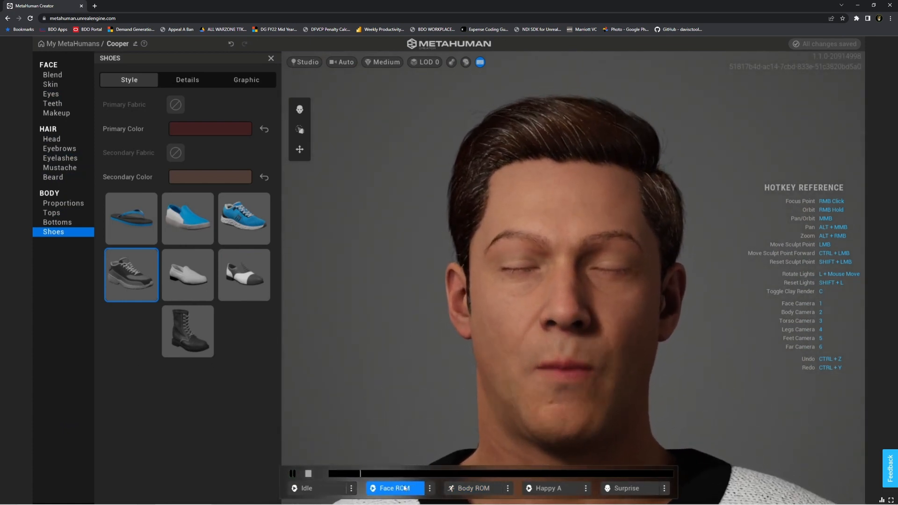
{"action": "left_click", "coordinate": [565, 488]}
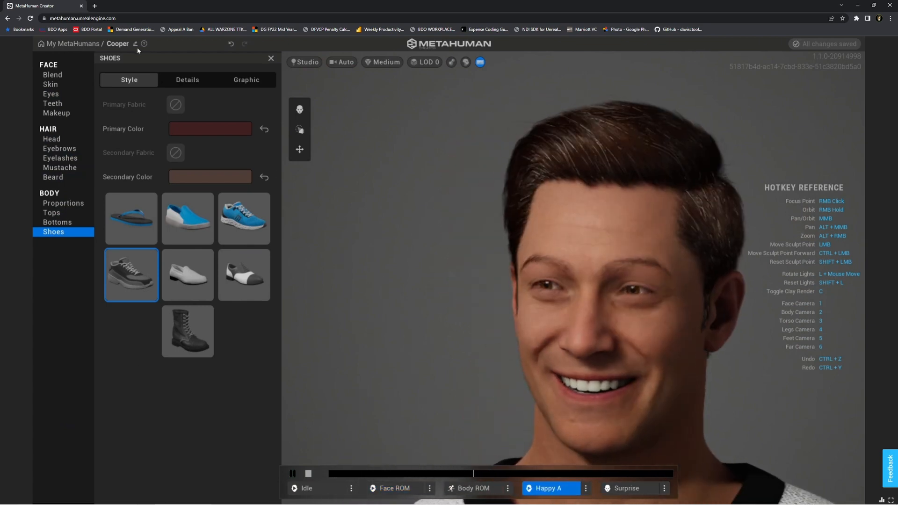
- Rename the character as CooperMH
{"action": "left_click", "coordinate": [135, 44]}
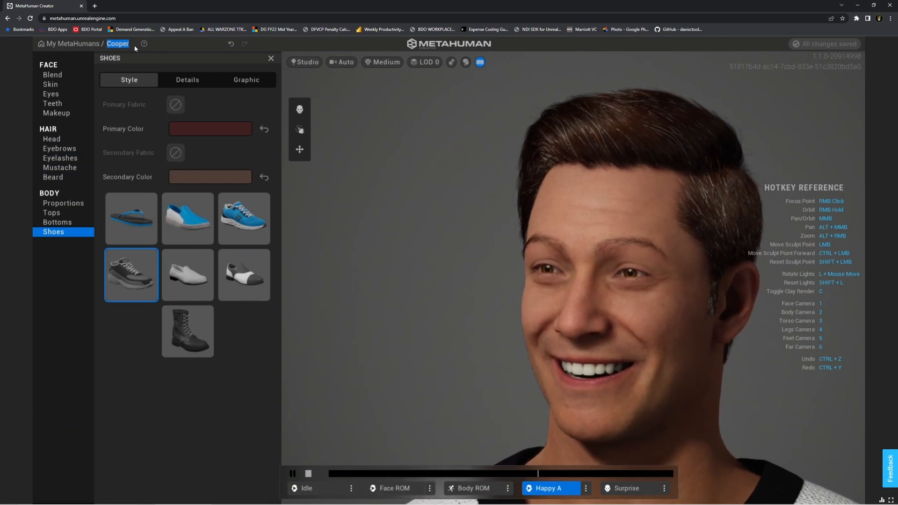
{"action": "left_click", "coordinate": [135, 46]}
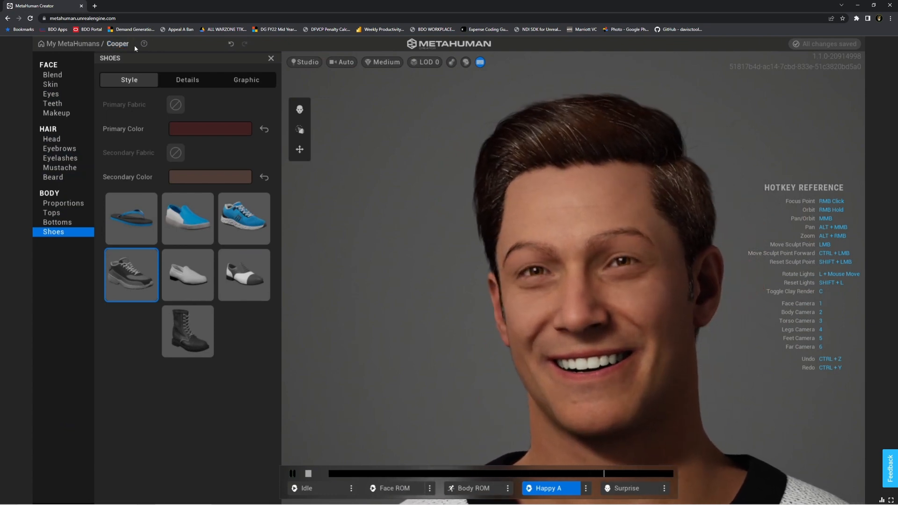
{"action": "type", "text": "MH"}
{"action": "key", "text": "Return"}
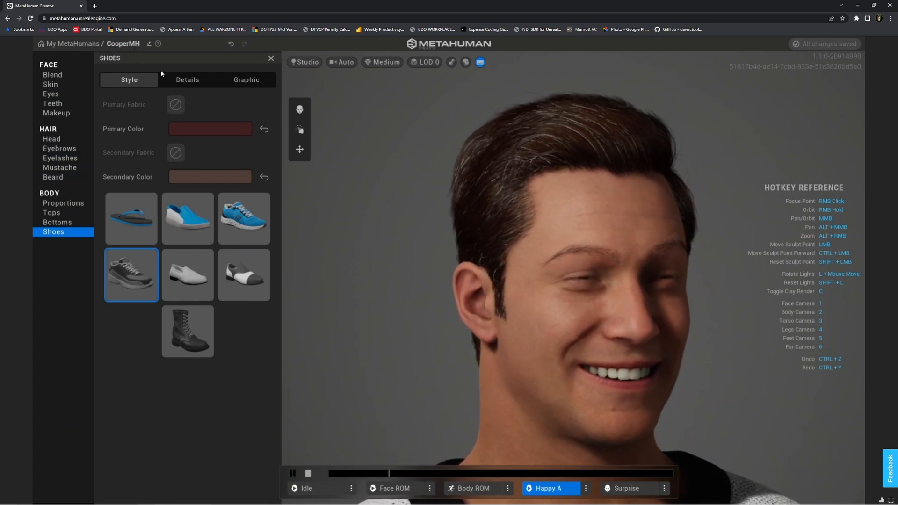
- Return to the My MetaHumans overview, preview the other saved character and close the browser
{"action": "left_click", "coordinate": [78, 45]}
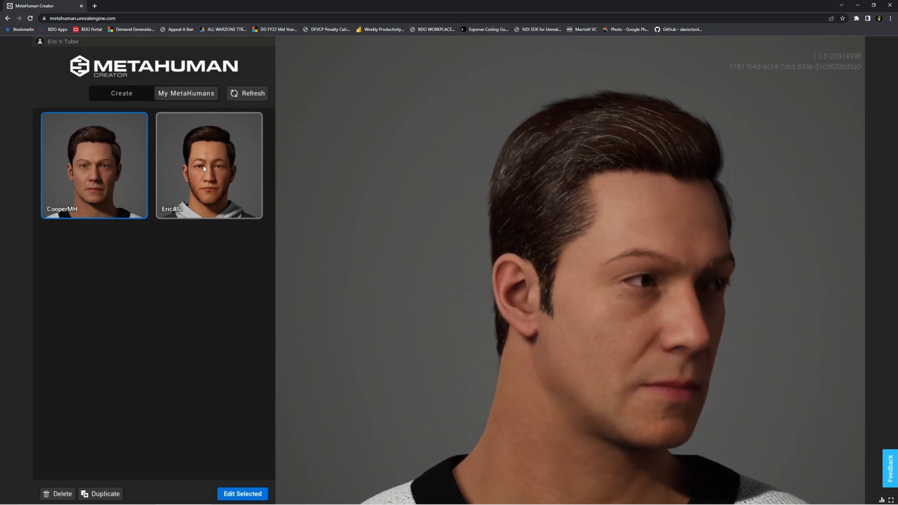
{"action": "left_click", "coordinate": [204, 169]}
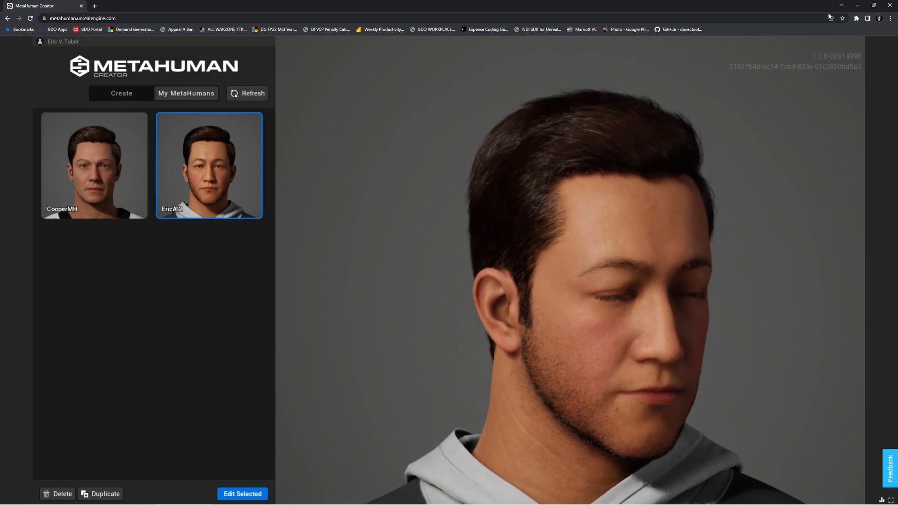
{"action": "left_click", "coordinate": [888, 6]}
- Launch Unreal Engine 5.0.3 from the Epic Games Launcher and decline loading the incompatible MegascansPlugin
{"action": "left_click_drag", "start_coordinate": [513, 55], "coordinate": [447, 21]}
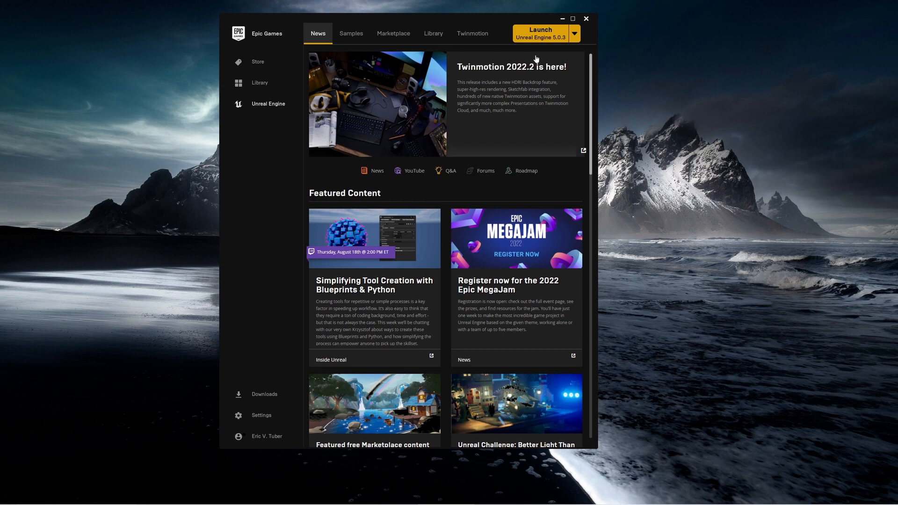
{"action": "left_click", "coordinate": [540, 36]}
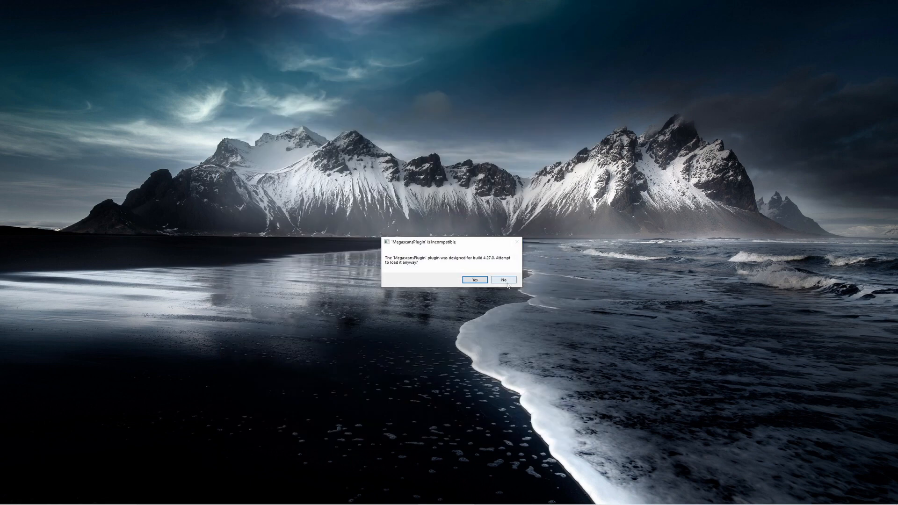
{"action": "left_click", "coordinate": [507, 281]}
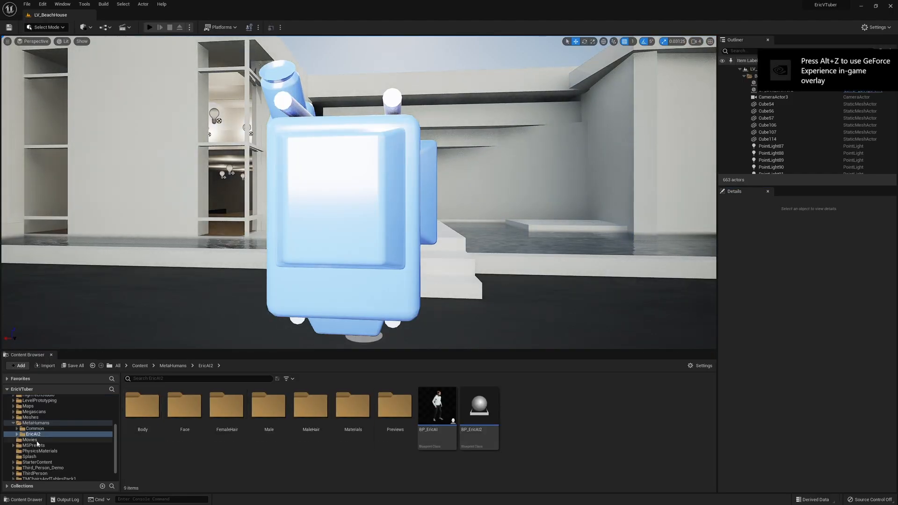
- Show the contents of the project's MetaHumans folder and collapse its subfolders in the folder tree
{"action": "left_click", "coordinate": [14, 423]}
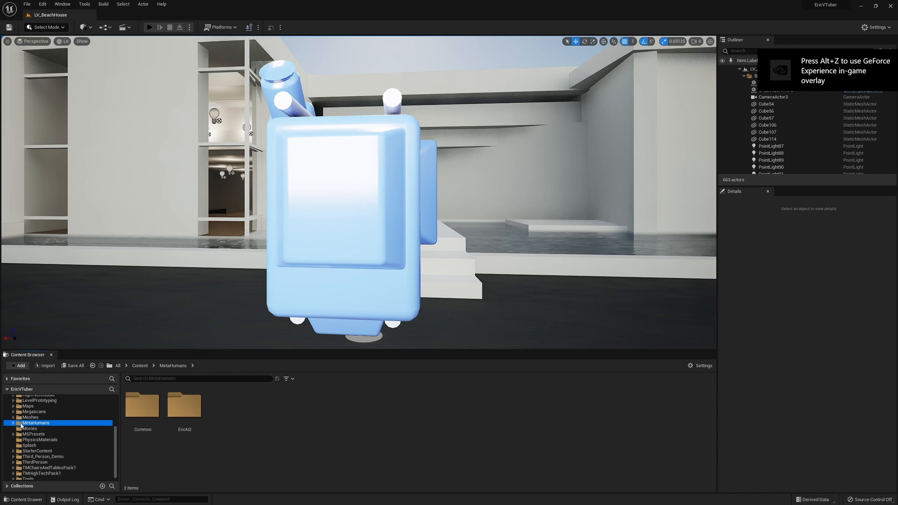
{"action": "left_click", "coordinate": [14, 423]}
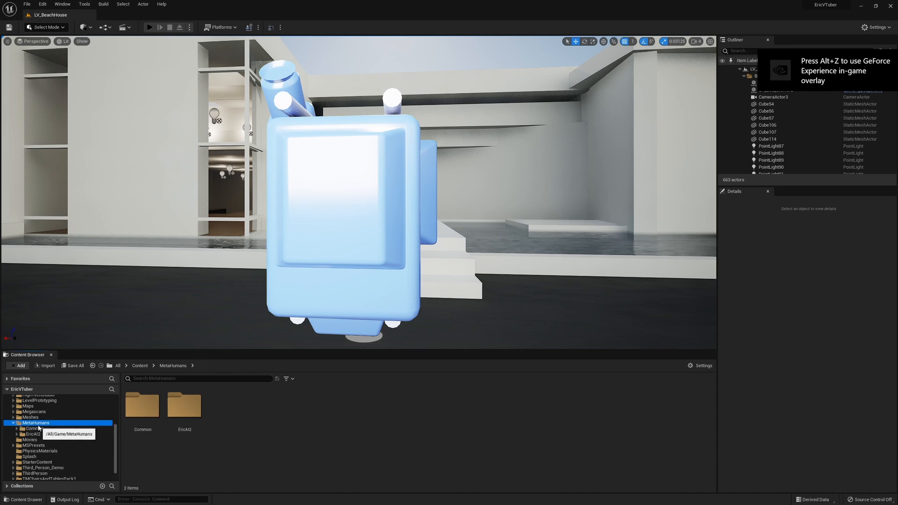
{"action": "left_click", "coordinate": [13, 423]}
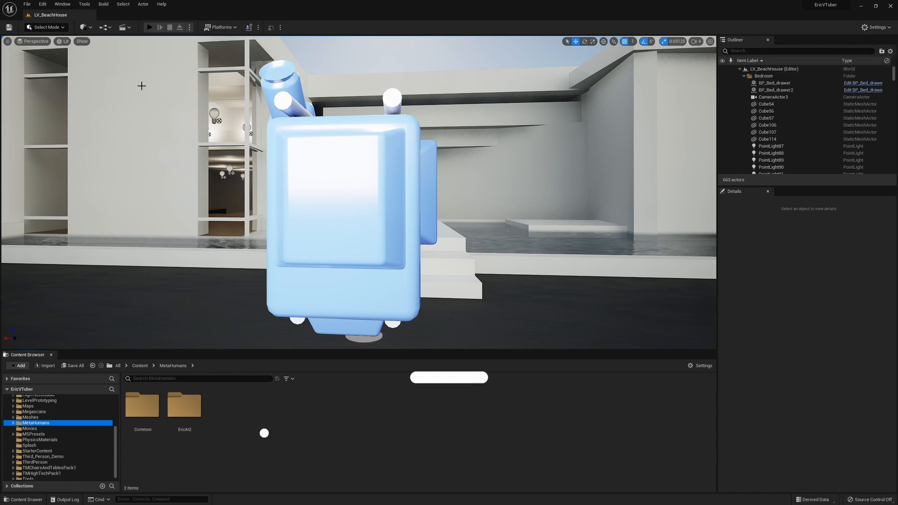
- Open Quixel Bridge and start downloading the CooperMH character from My MetaHumans
{"action": "left_click", "coordinate": [72, 5]}
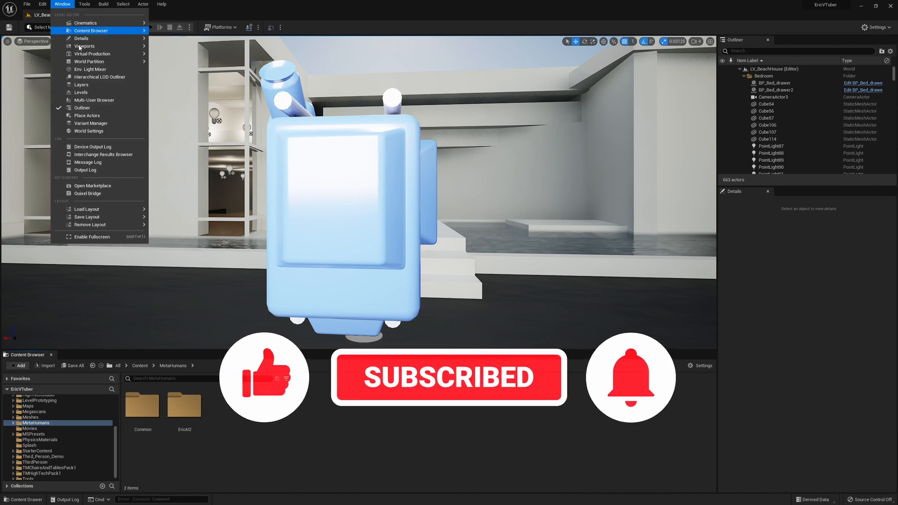
{"action": "left_click", "coordinate": [91, 195]}
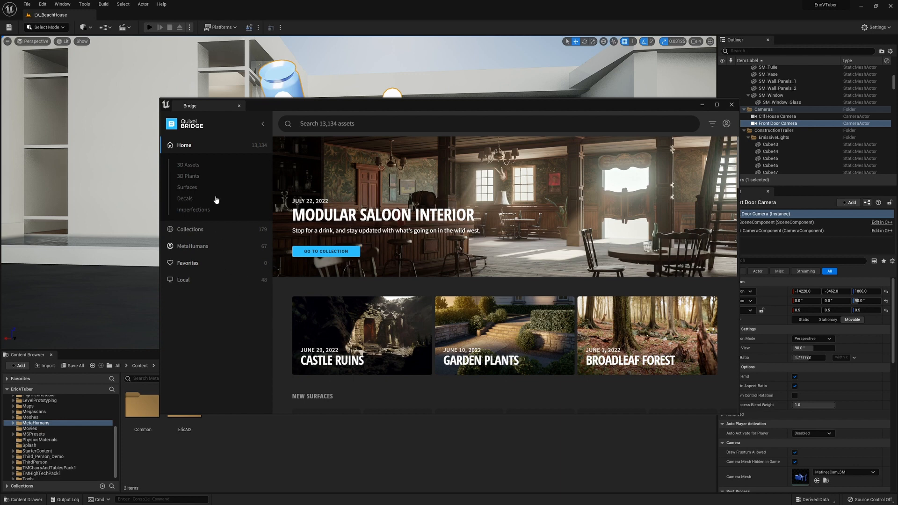
{"action": "left_click", "coordinate": [190, 248]}
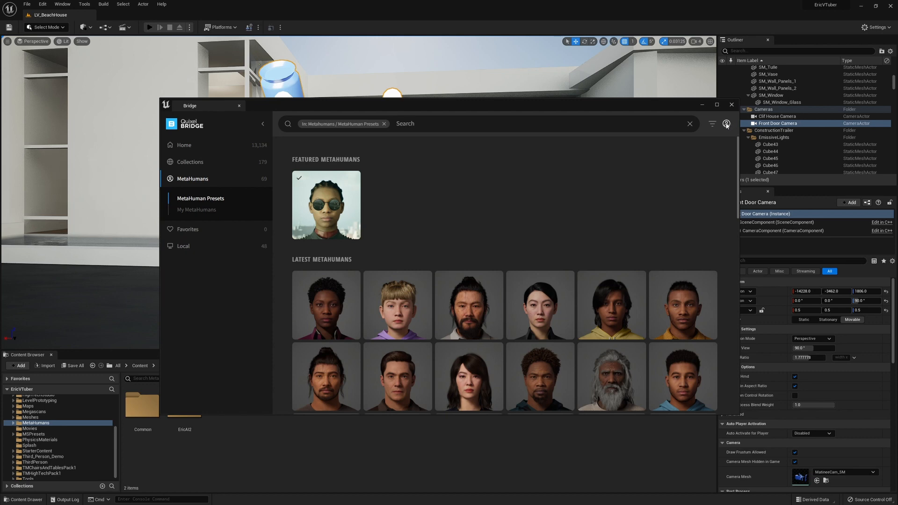
{"action": "left_click", "coordinate": [209, 211]}
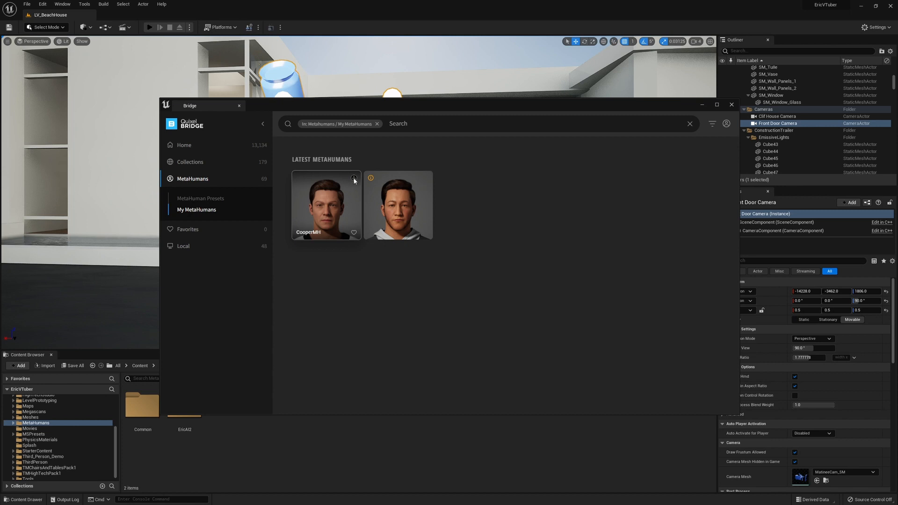
{"action": "left_click", "coordinate": [354, 179]}
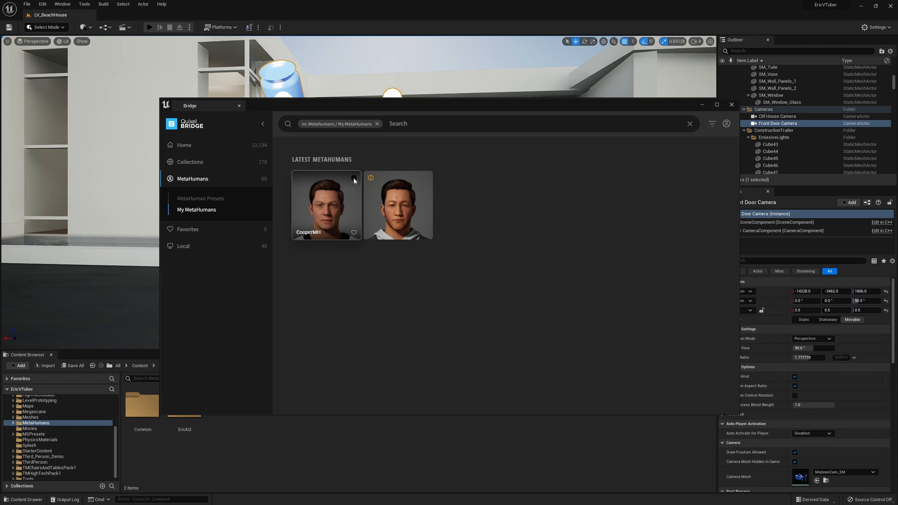